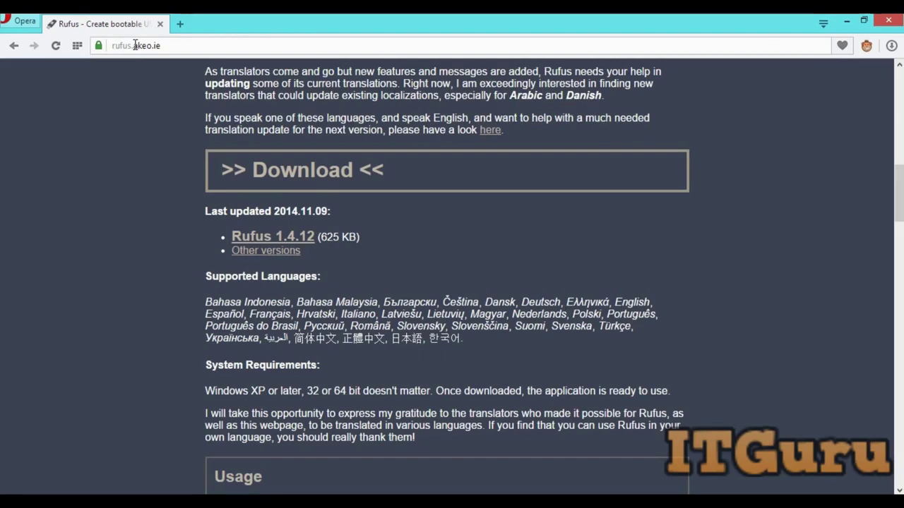
Locate the Rufus 1.4.12 download link on the Rufus website, and minimise the browser
{"action": "scroll", "coordinate": [578, 277], "scroll_direction": "up", "scroll_amount": 5}
{"action": "scroll", "coordinate": [511, 250], "scroll_direction": "up", "scroll_amount": 4}
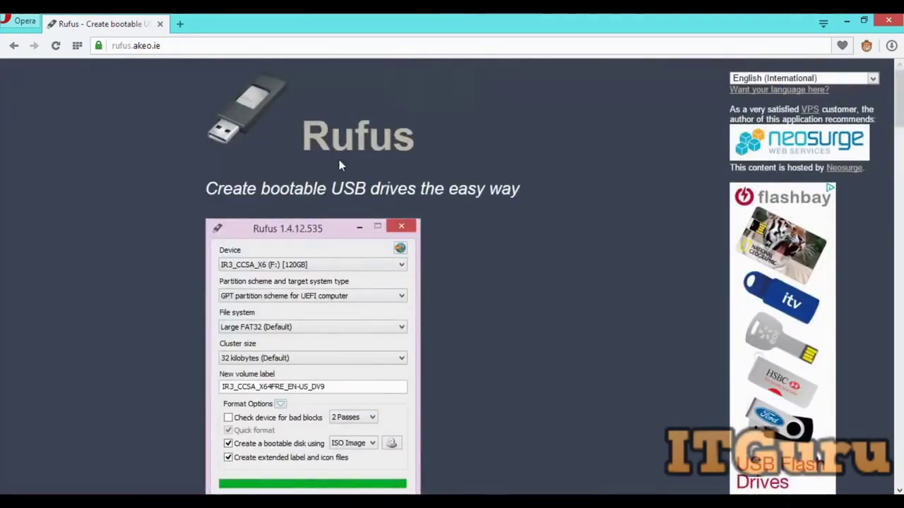
{"action": "scroll", "coordinate": [357, 165], "scroll_direction": "down", "scroll_amount": 10}
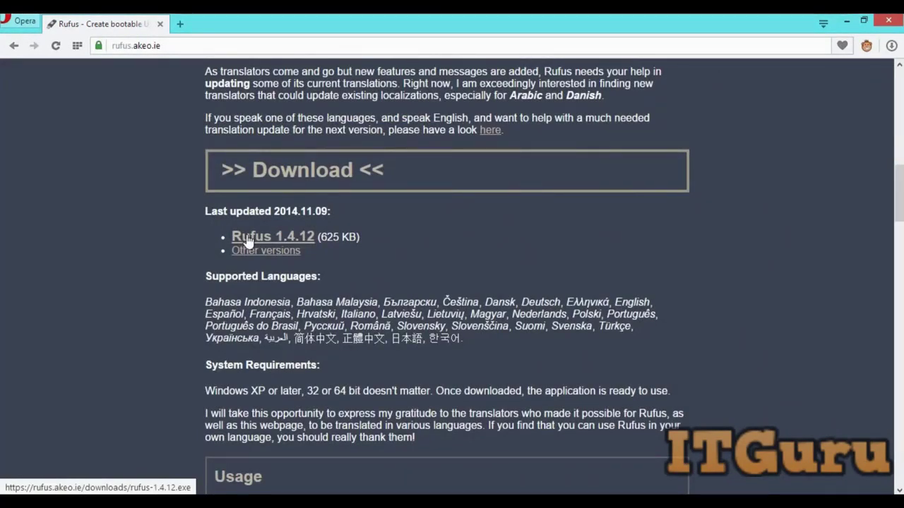
{"action": "left_click", "coordinate": [846, 20]}
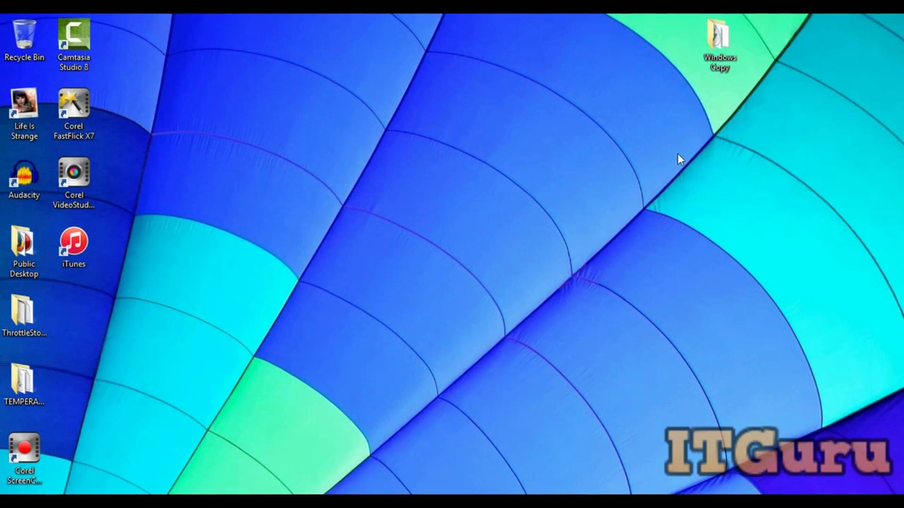
Check the Windows 10 Technical Preview ISO and rufus-1.4.12.exe in the desktop's Windows Copy folder, and minimise the folder window
{"action": "double_click", "coordinate": [720, 51]}
{"action": "left_click", "coordinate": [286, 136]}
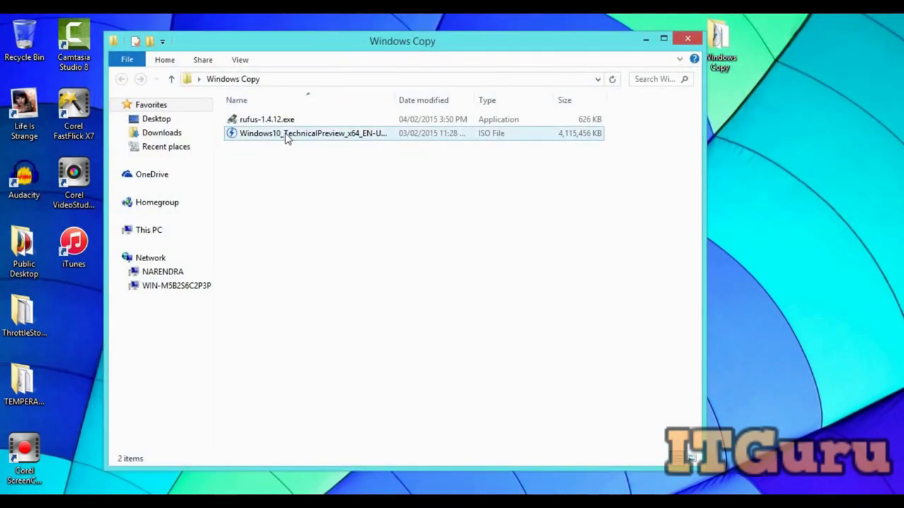
{"action": "left_click", "coordinate": [286, 136]}
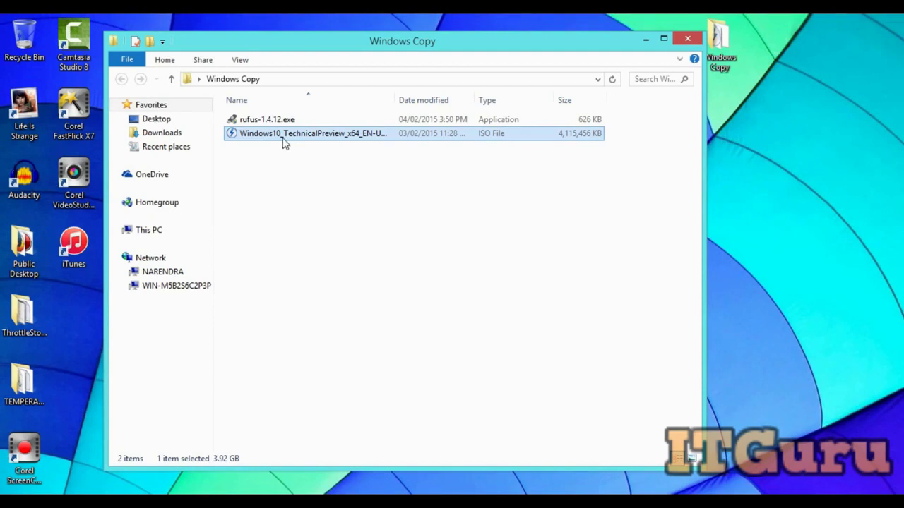
{"action": "left_click", "coordinate": [279, 159]}
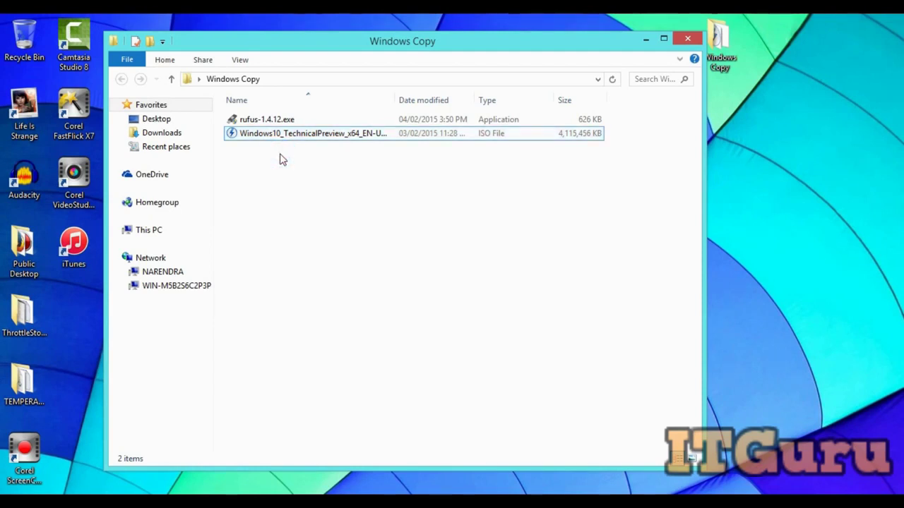
{"action": "left_click", "coordinate": [276, 120]}
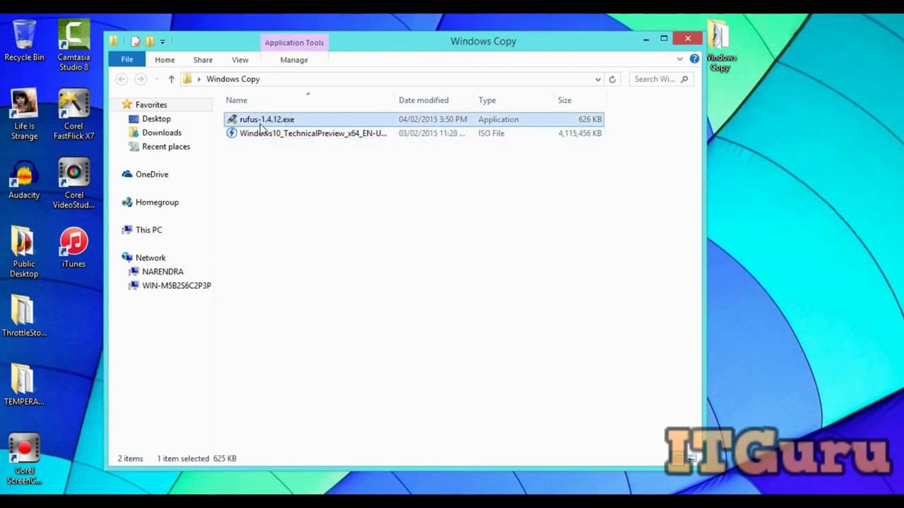
{"action": "left_click", "coordinate": [299, 180]}
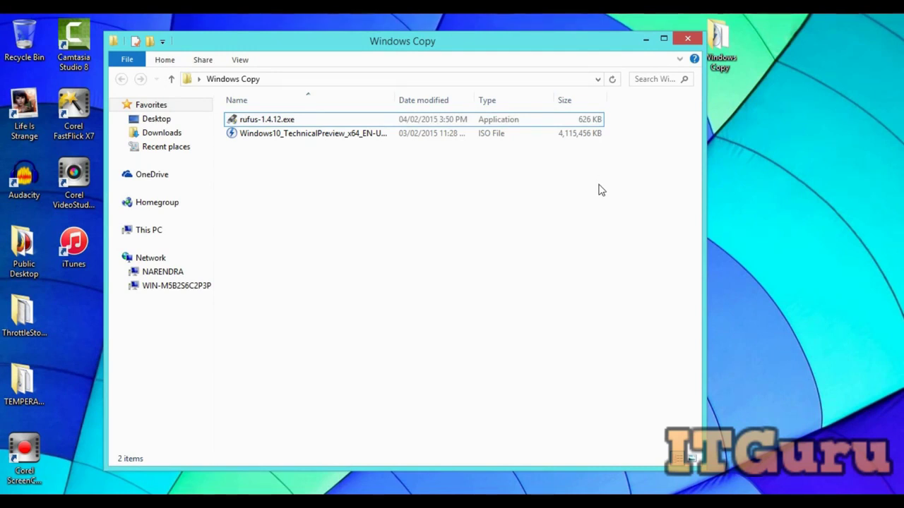
{"action": "left_click", "coordinate": [644, 40]}
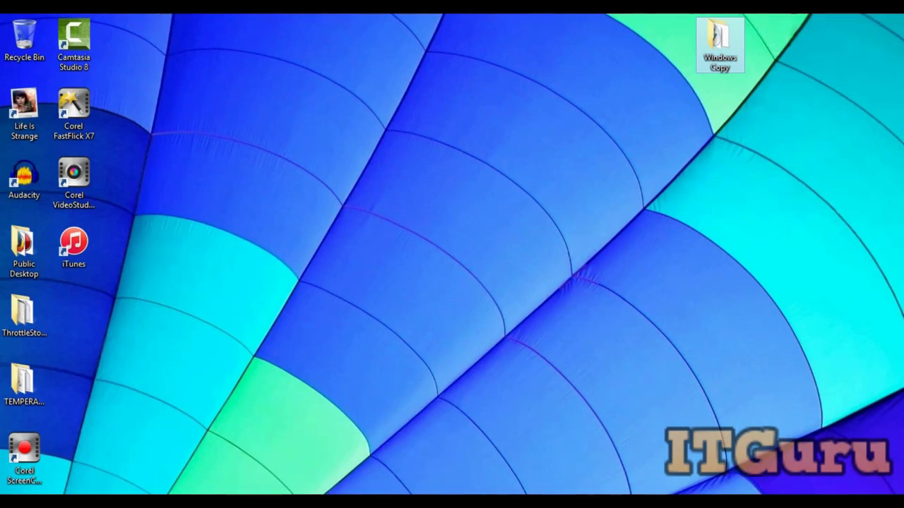
Quick-format Removable Disk (G:) as FAT32 with an 8192-byte allocation unit size, and close the format dialog
{"action": "left_click", "coordinate": [116, 460]}
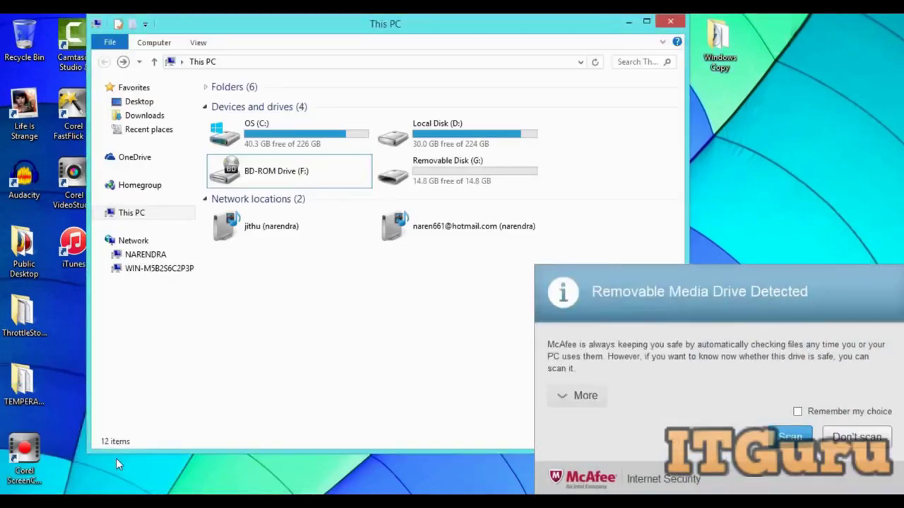
{"action": "left_click", "coordinate": [466, 184]}
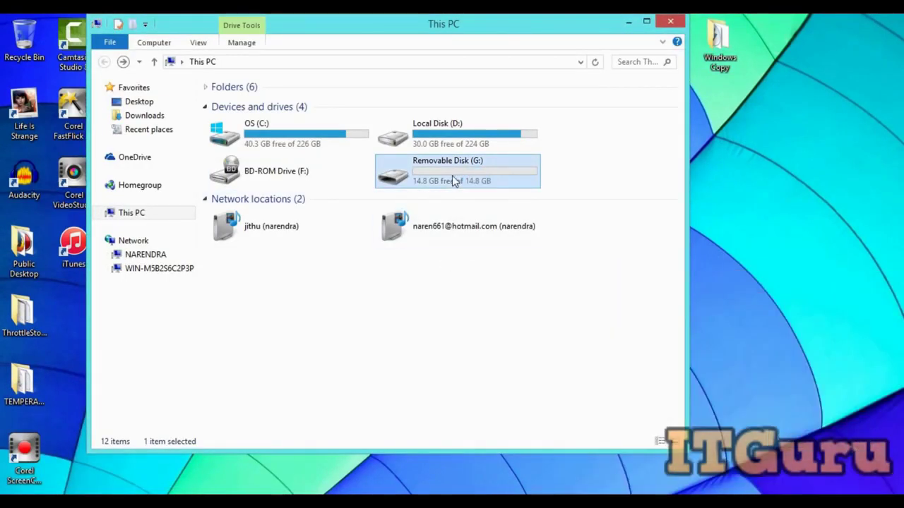
{"action": "right_click", "coordinate": [454, 180]}
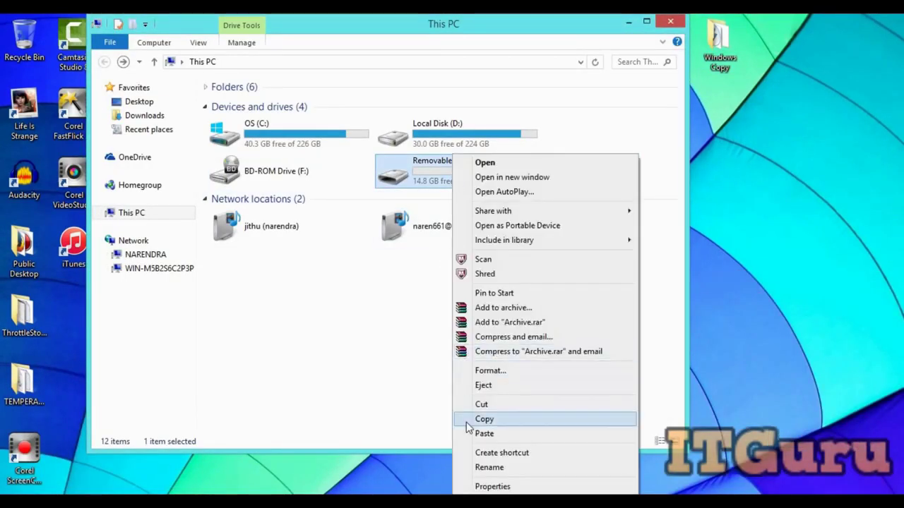
{"action": "left_click", "coordinate": [509, 374]}
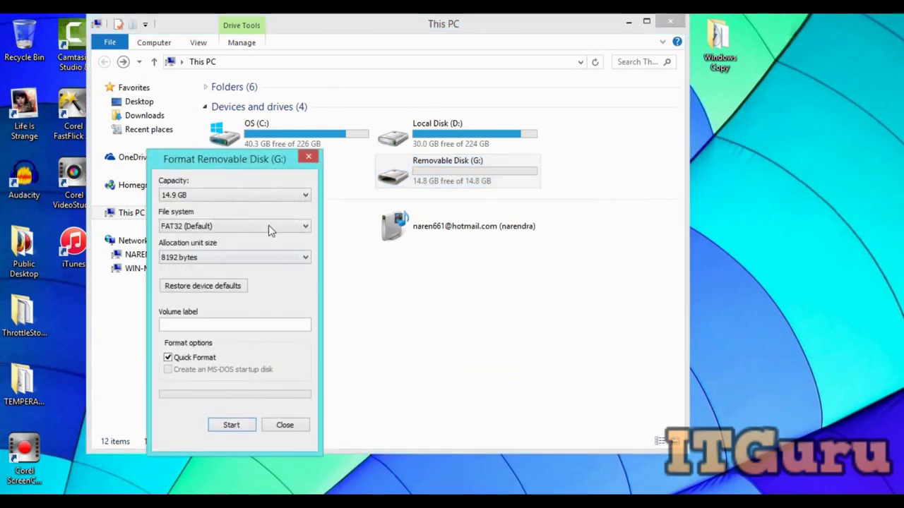
{"action": "left_click", "coordinate": [168, 358]}
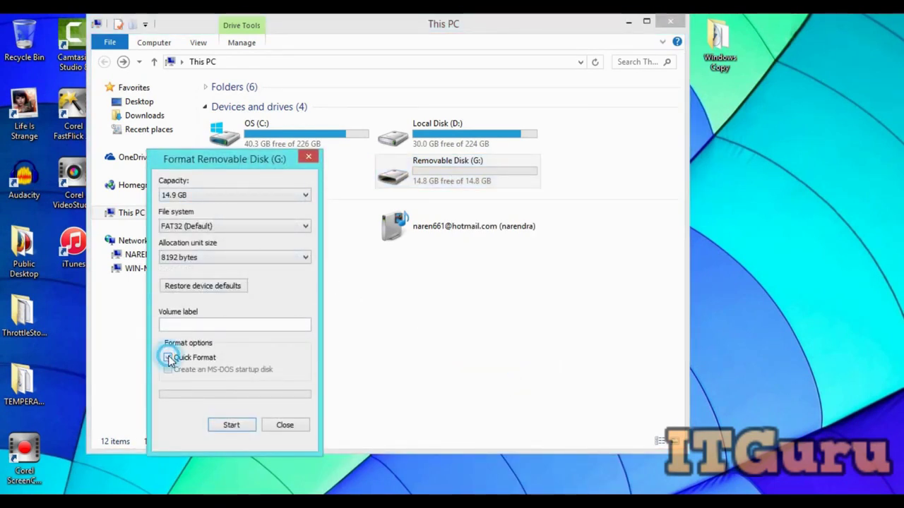
{"action": "left_click", "coordinate": [240, 425]}
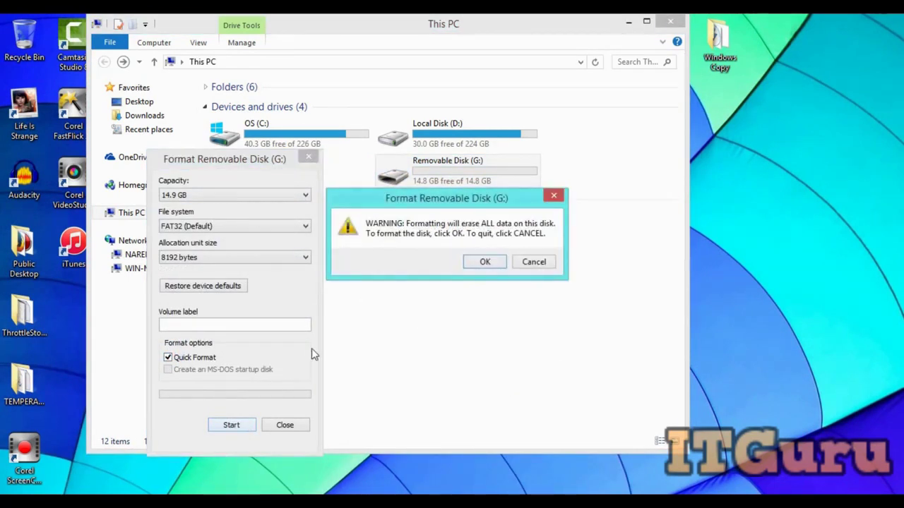
{"action": "left_click", "coordinate": [483, 261]}
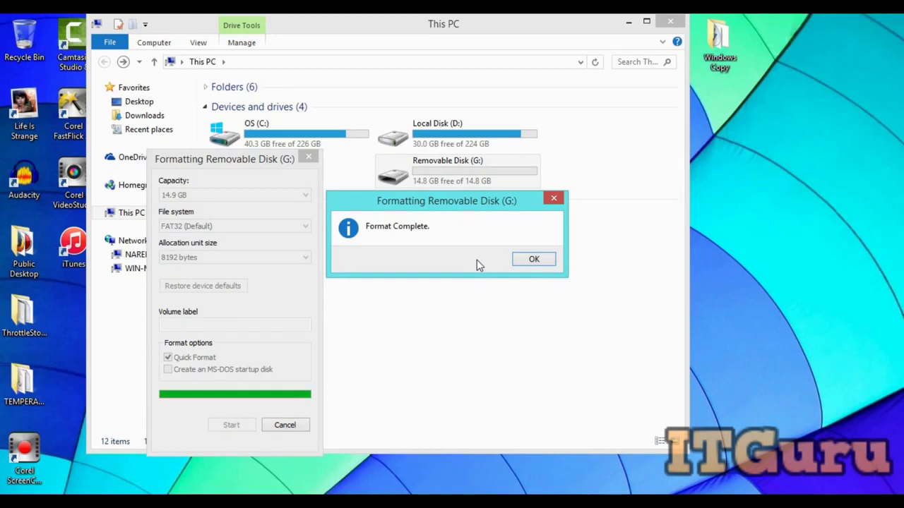
{"action": "left_click", "coordinate": [534, 259]}
{"action": "left_click", "coordinate": [279, 426]}
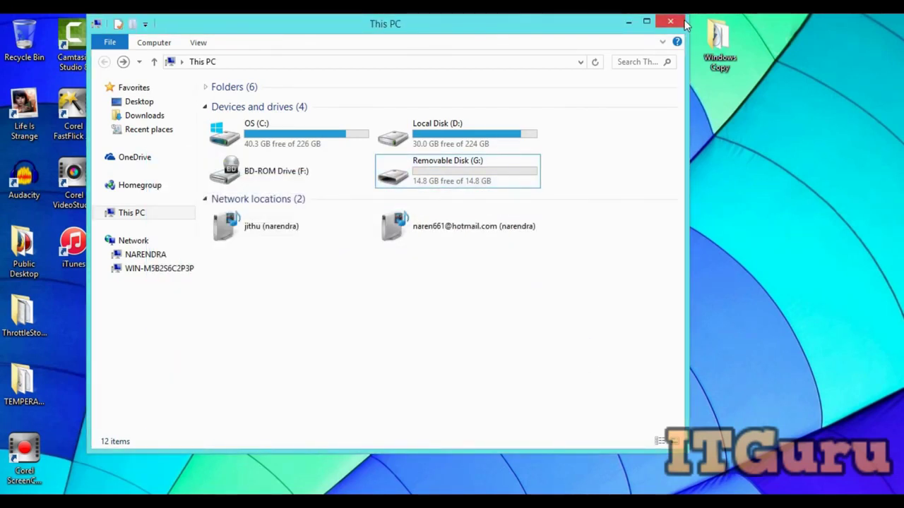
Launch rufus-1.4.12.exe from the Windows Copy folder and choose the MBR partition scheme for BIOS or UEFI computers
{"action": "left_click", "coordinate": [629, 23]}
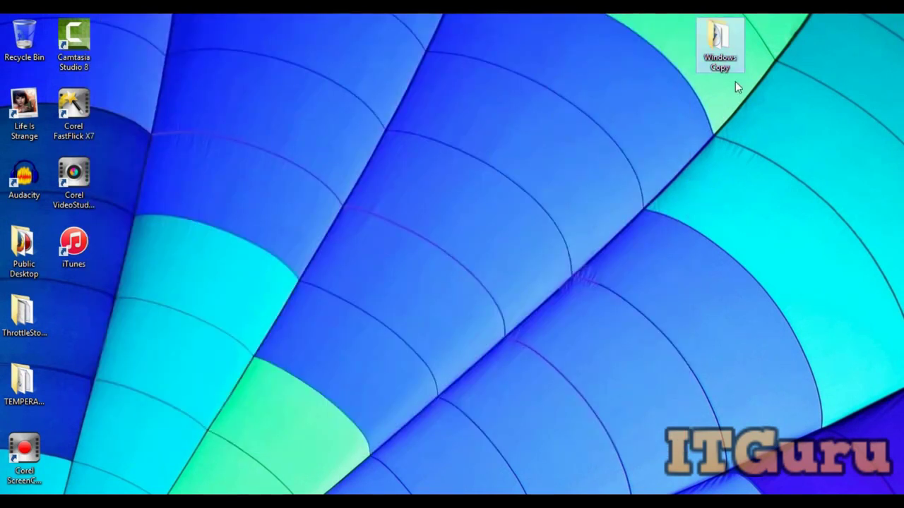
{"action": "double_click", "coordinate": [725, 71]}
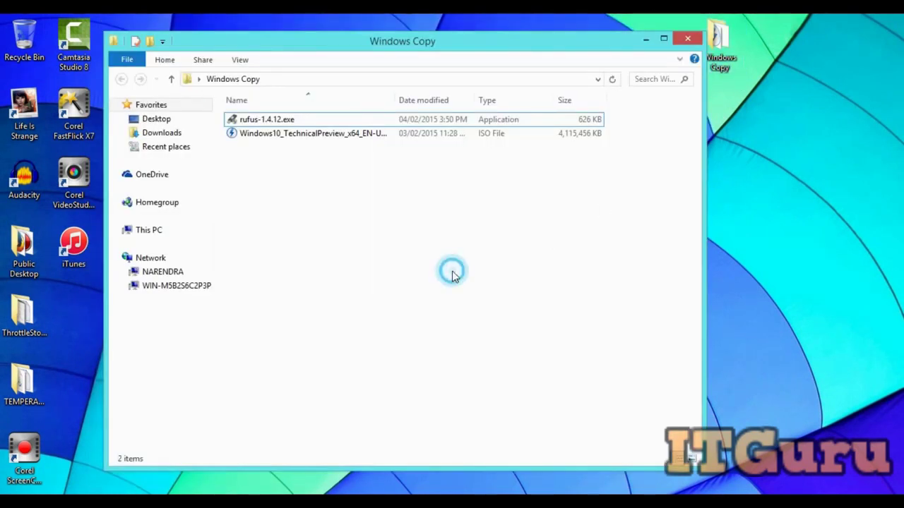
{"action": "left_click", "coordinate": [282, 121]}
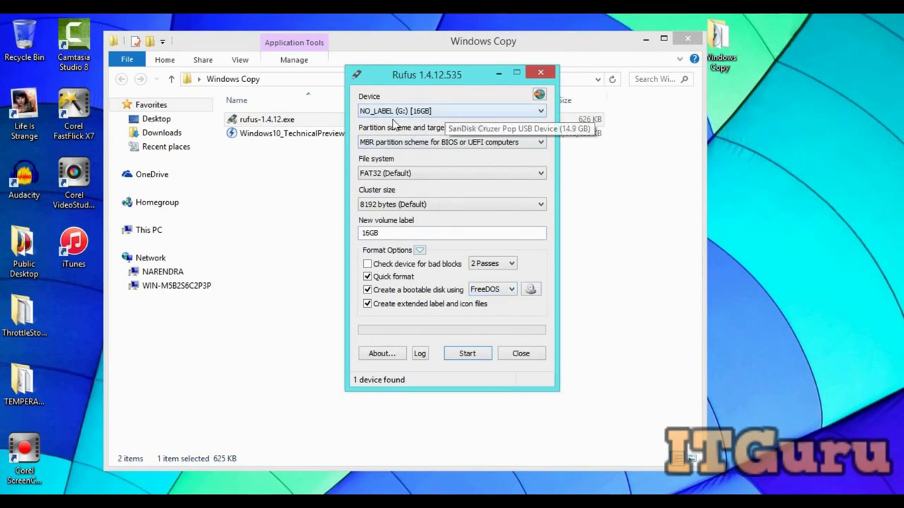
{"action": "left_click", "coordinate": [425, 144]}
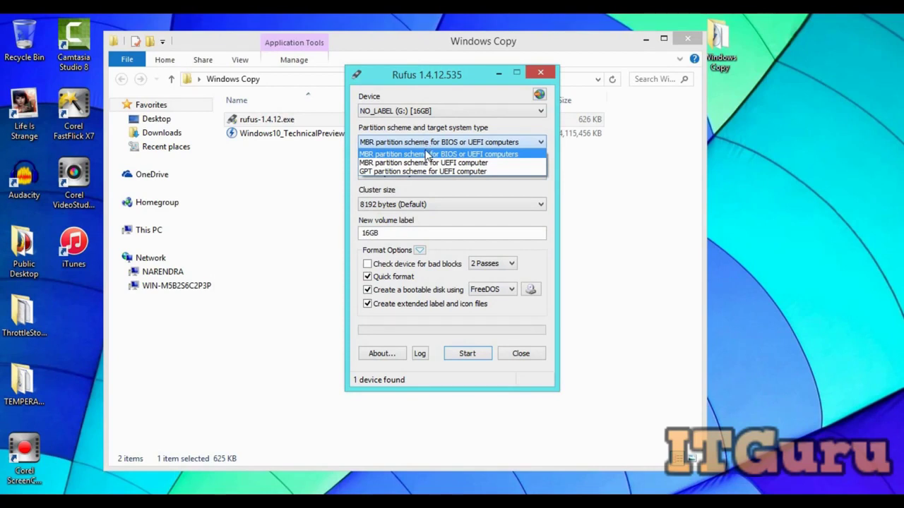
{"action": "left_click", "coordinate": [426, 154]}
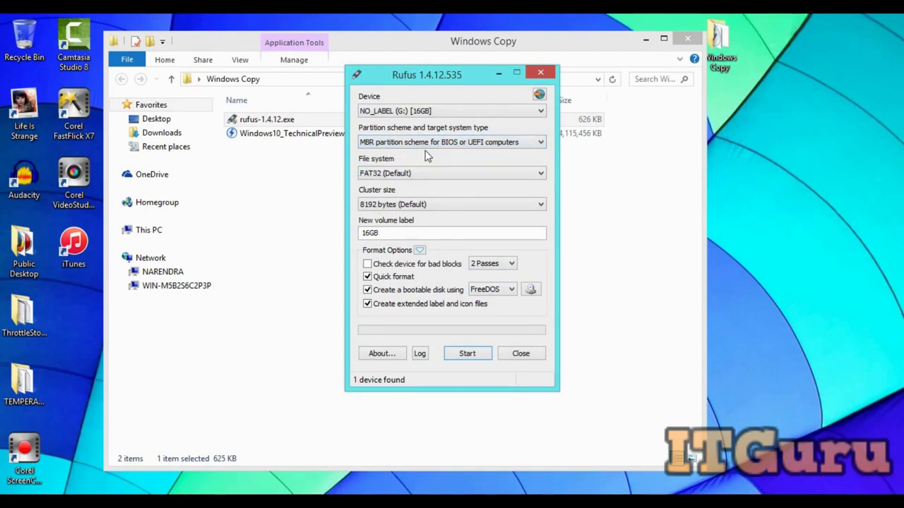
{"action": "left_click", "coordinate": [375, 264]}
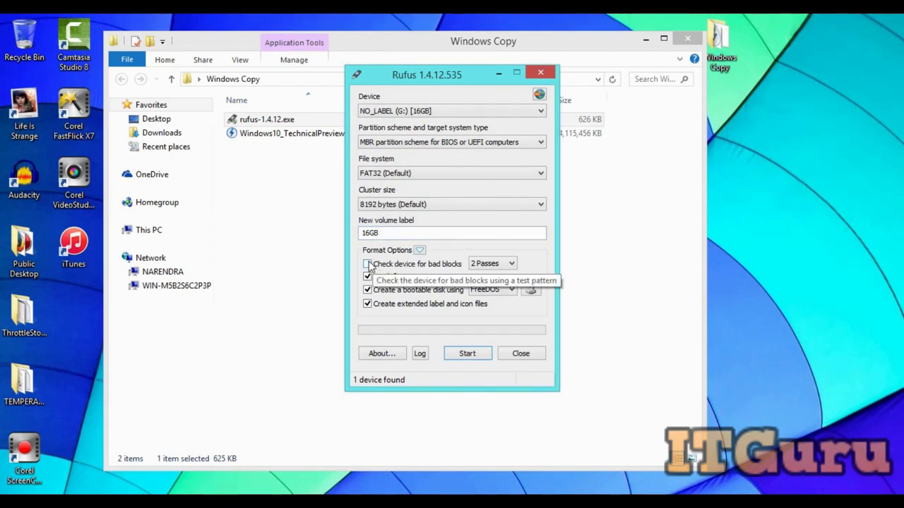
{"action": "left_click", "coordinate": [501, 265]}
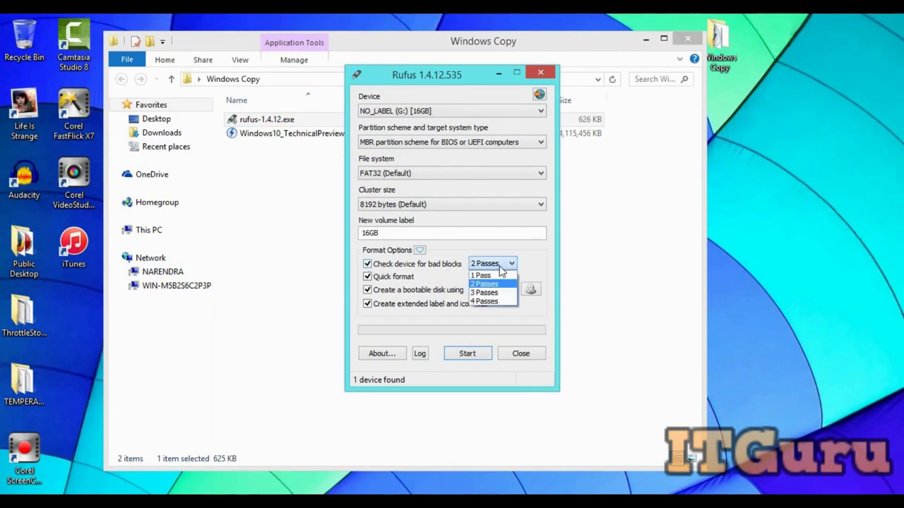
{"action": "left_click", "coordinate": [380, 269]}
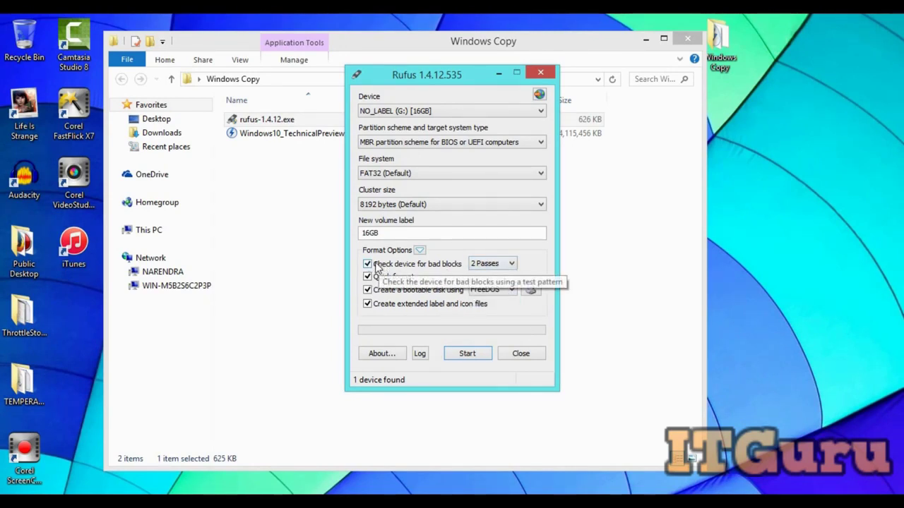
{"action": "left_click", "coordinate": [377, 271]}
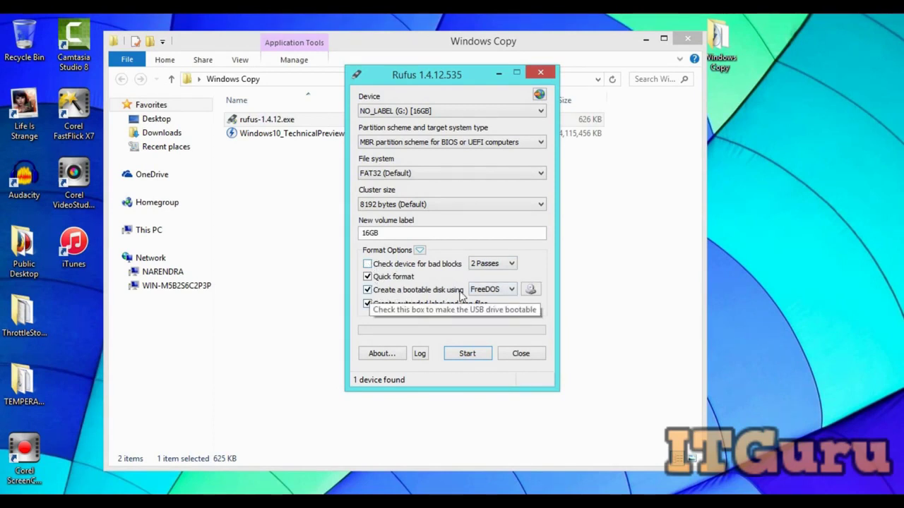
Set the bootable disk source to ISO Image and load the Windows10_TechnicalPreview_x64_EN-US ISO from the desktop's Windows Copy folder
{"action": "left_click", "coordinate": [502, 290]}
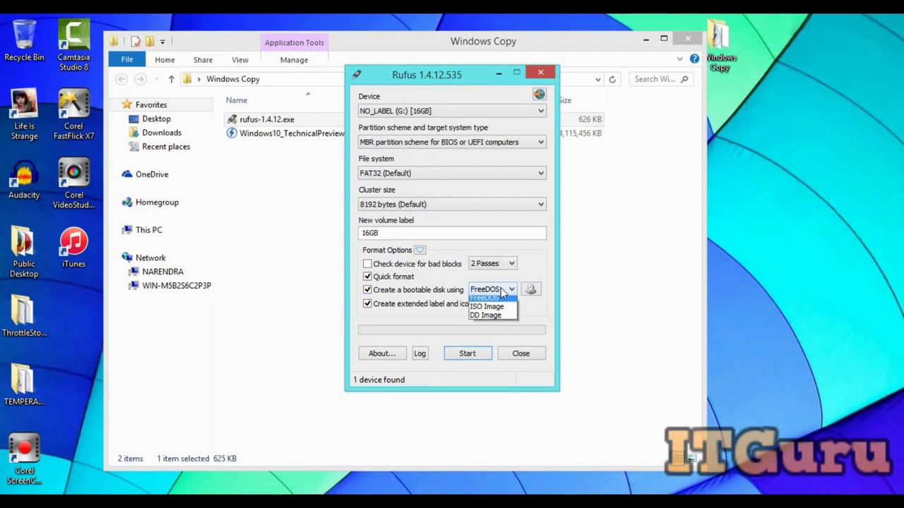
{"action": "left_click", "coordinate": [487, 306]}
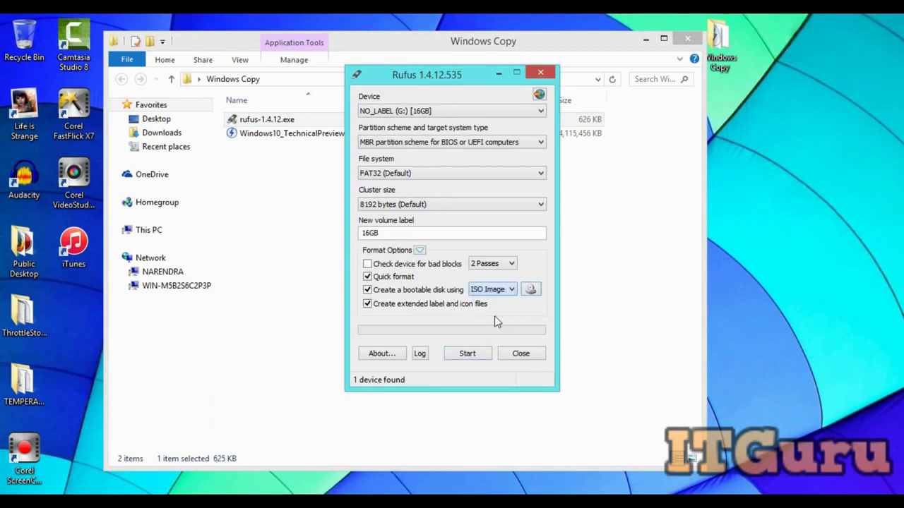
{"action": "left_click", "coordinate": [531, 290]}
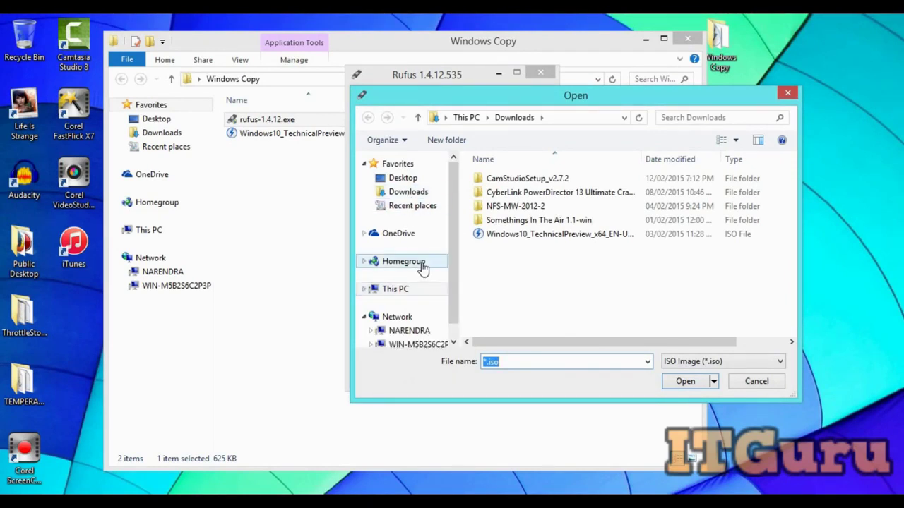
{"action": "left_click", "coordinate": [403, 180]}
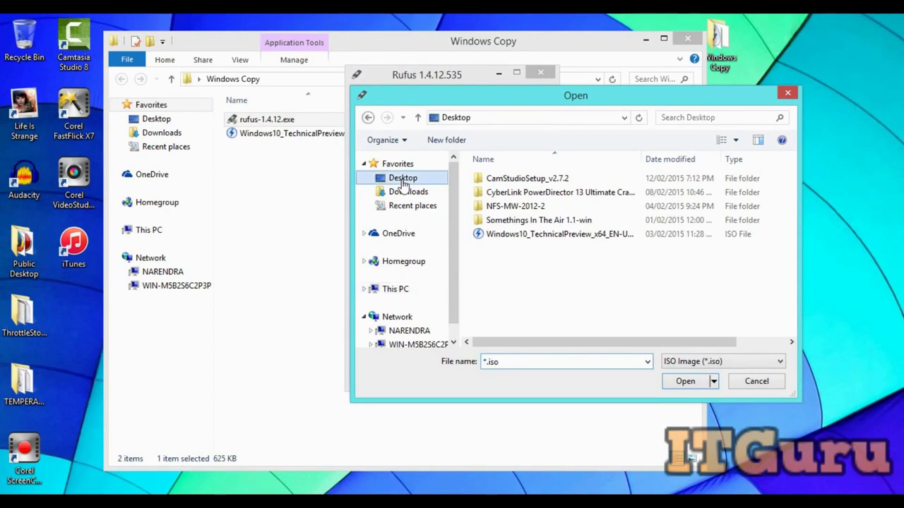
{"action": "left_click_drag", "start_coordinate": [790, 185], "coordinate": [774, 292]}
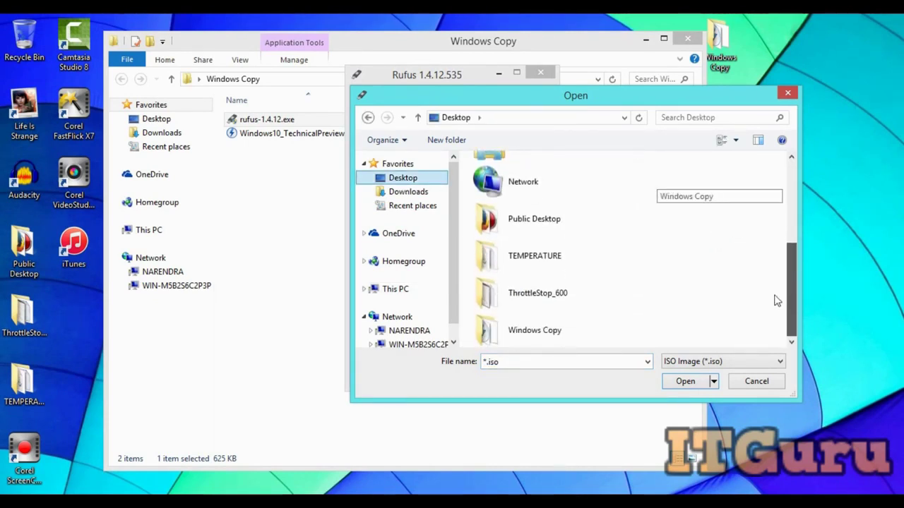
{"action": "left_click", "coordinate": [514, 330]}
{"action": "double_click", "coordinate": [513, 330]}
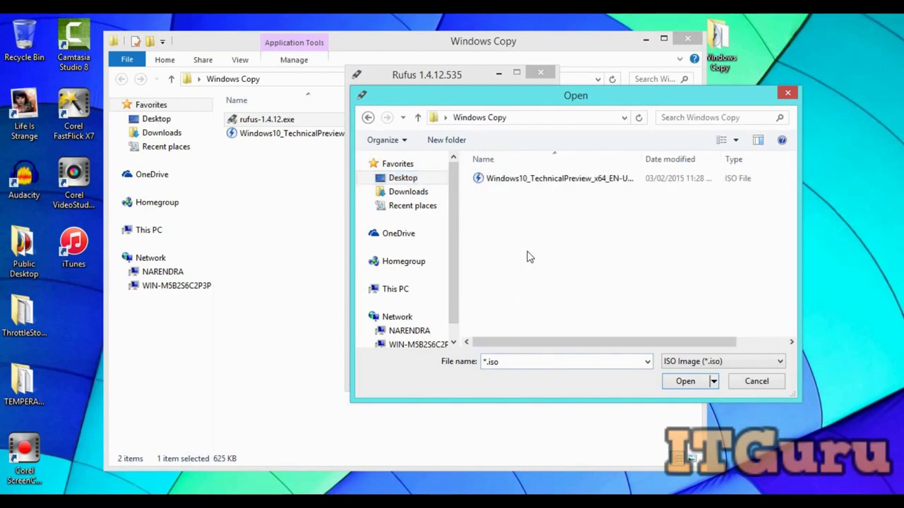
{"action": "left_click", "coordinate": [537, 178]}
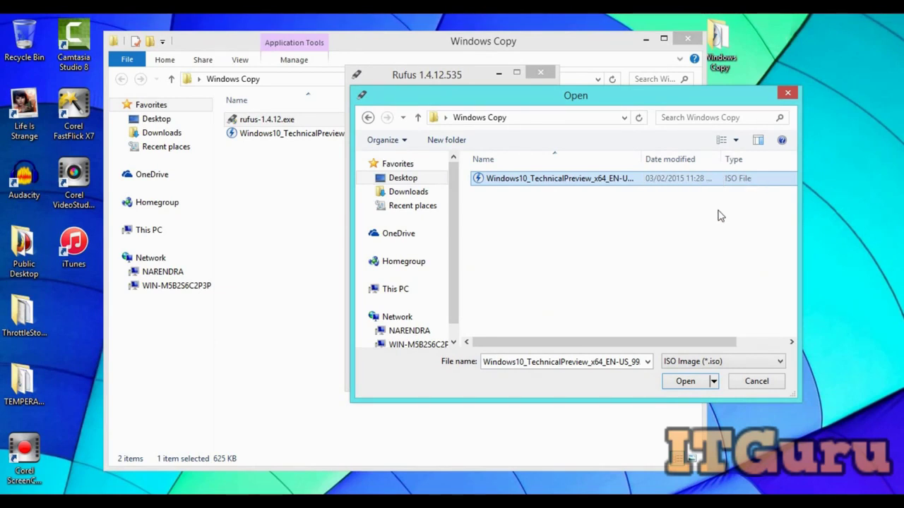
{"action": "left_click", "coordinate": [668, 381]}
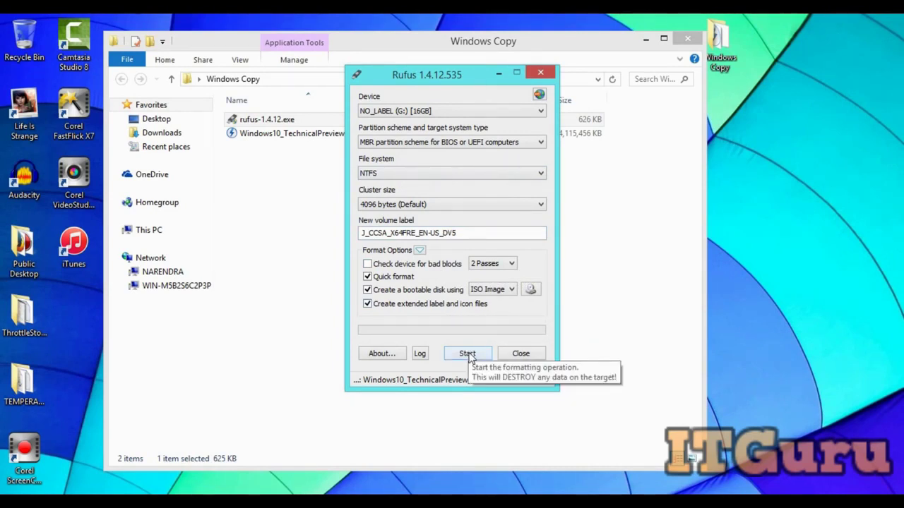
Start creating the bootable USB drive, accept erasing all data on G:, and choose to scan the drive in the McAfee prompt
{"action": "left_click", "coordinate": [467, 354]}
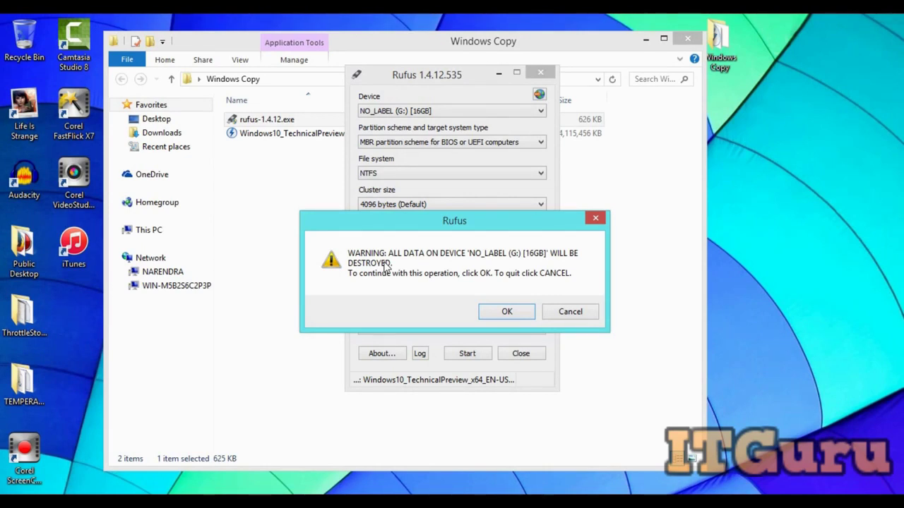
{"action": "left_click", "coordinate": [496, 311]}
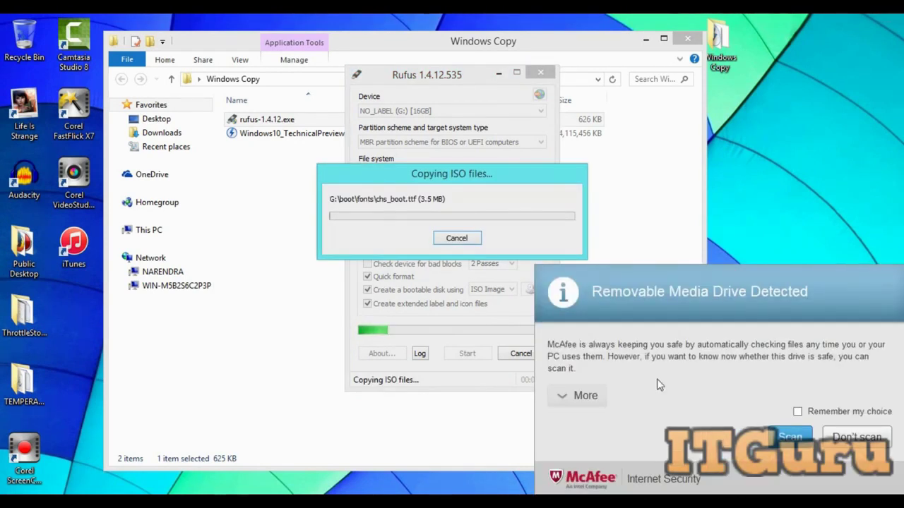
{"action": "left_click", "coordinate": [767, 432]}
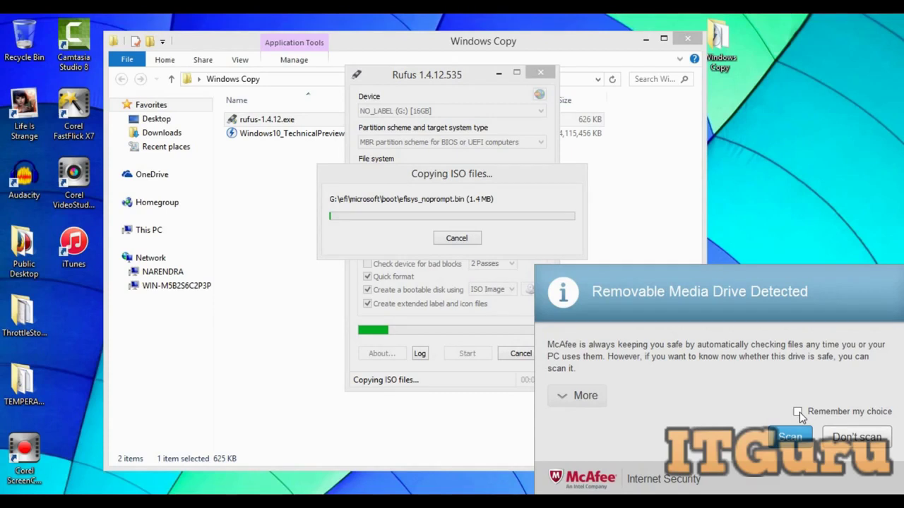
{"action": "left_click", "coordinate": [790, 429]}
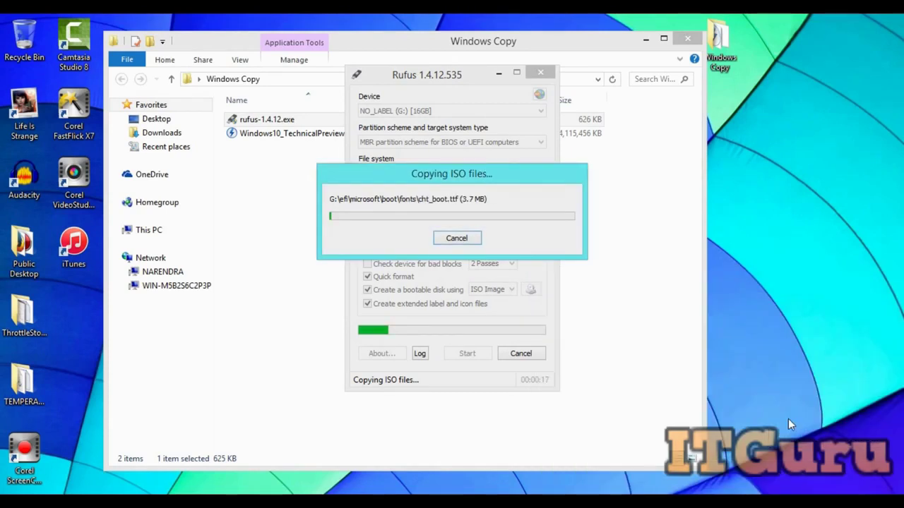